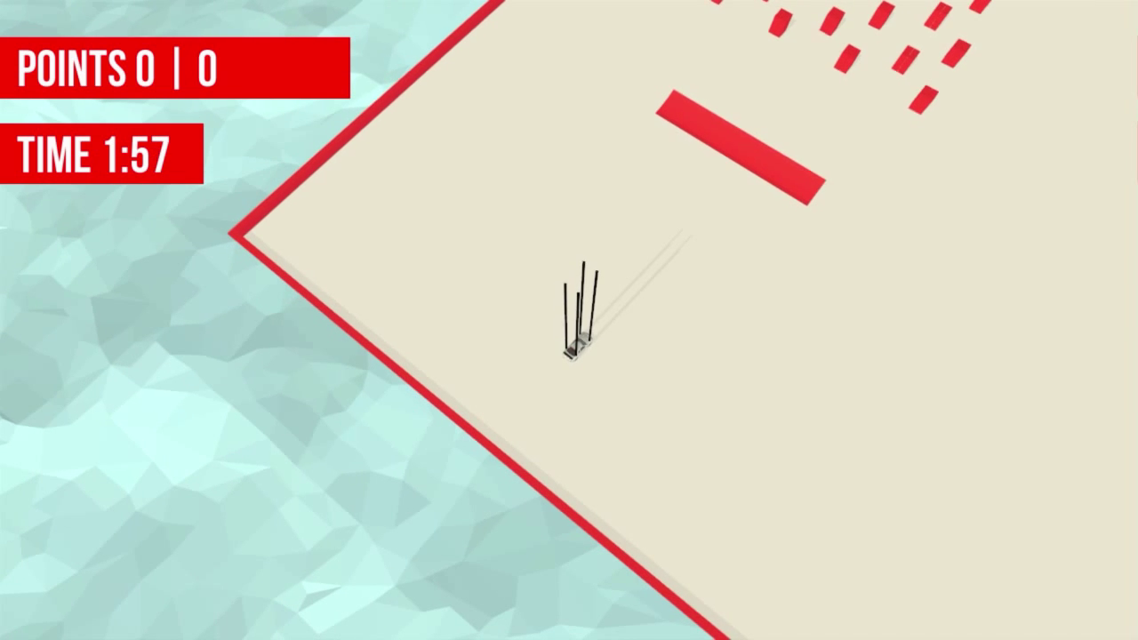
key("Right")
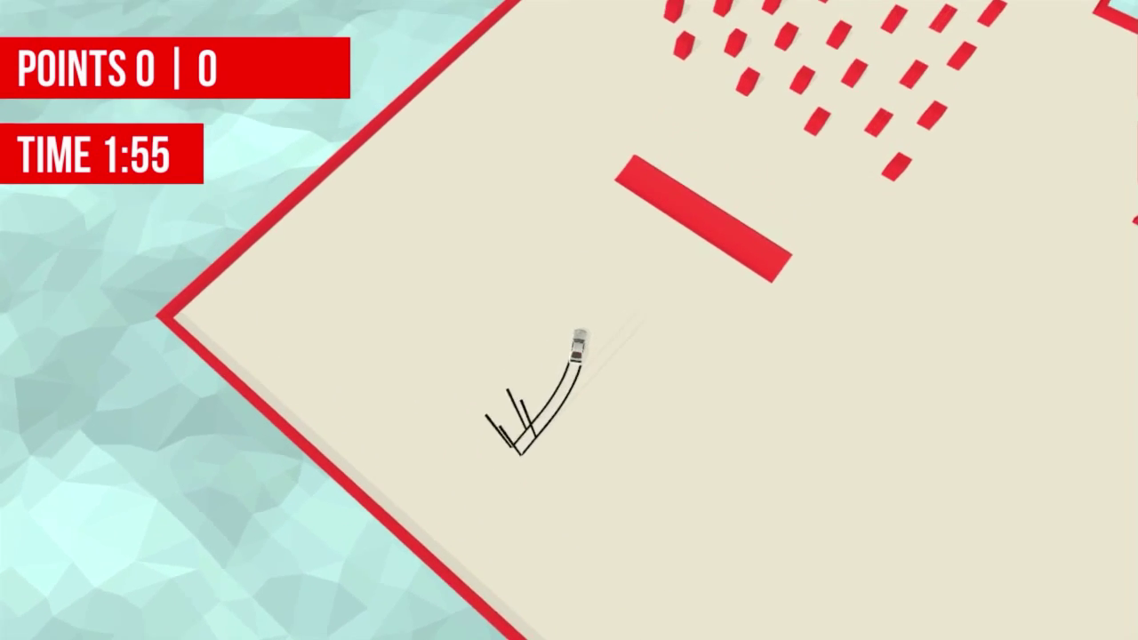
key("Right")
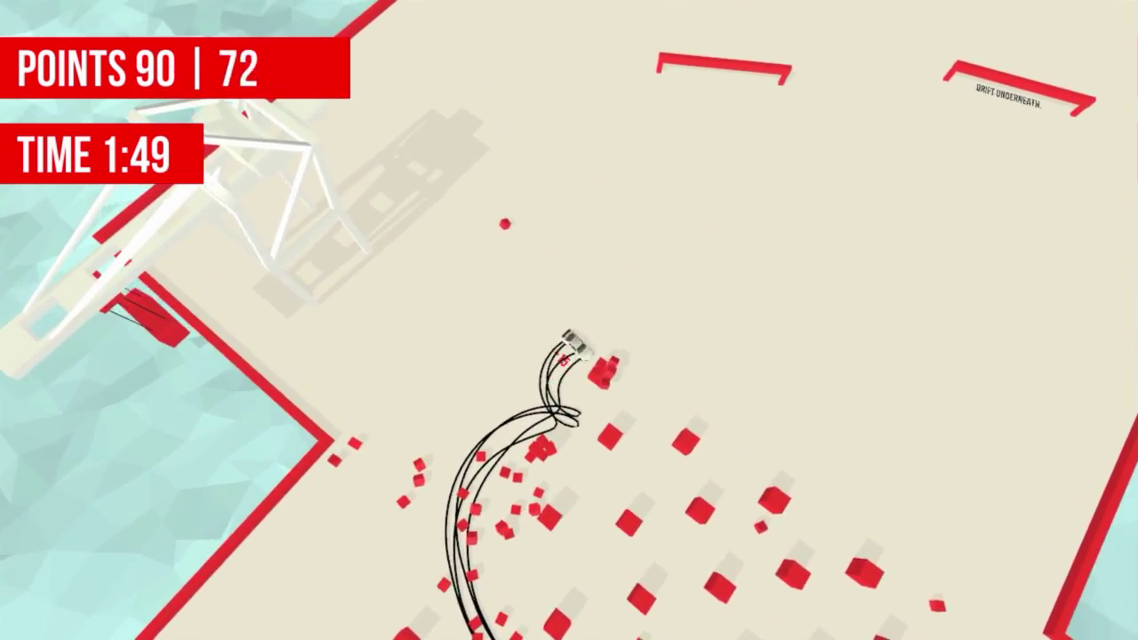
key("Right")
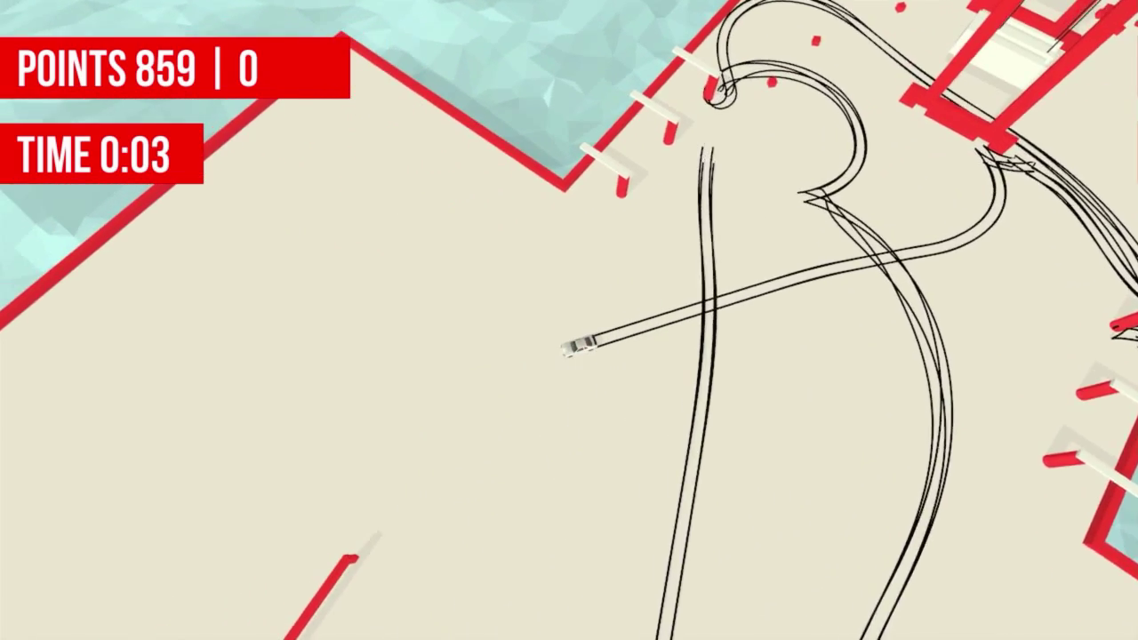
key("Left")
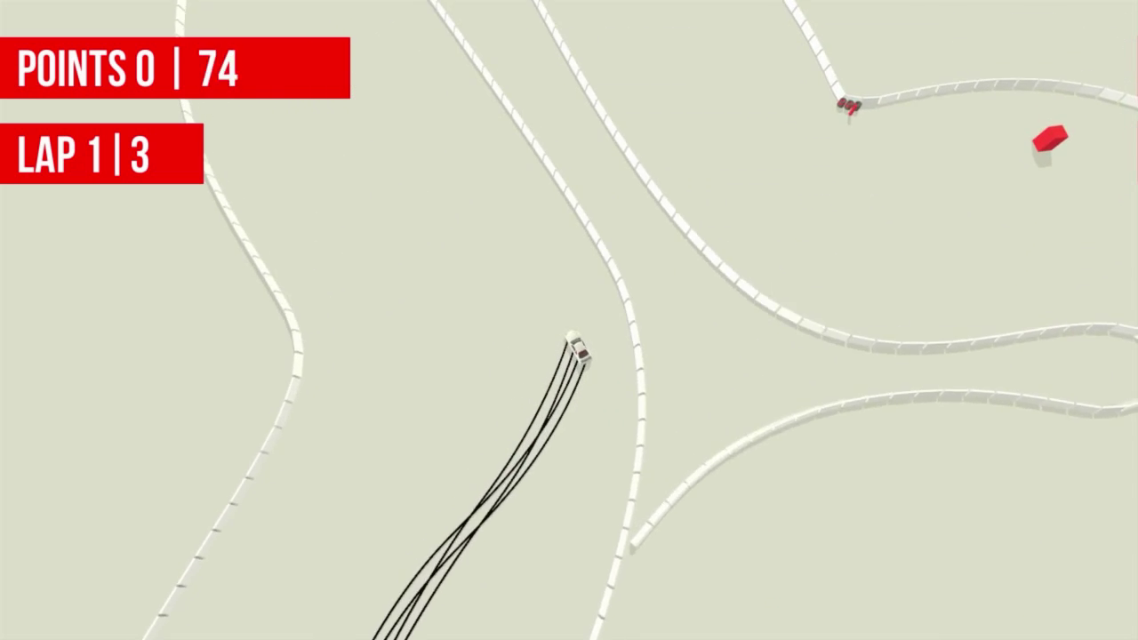
key("Left")
key("Left")
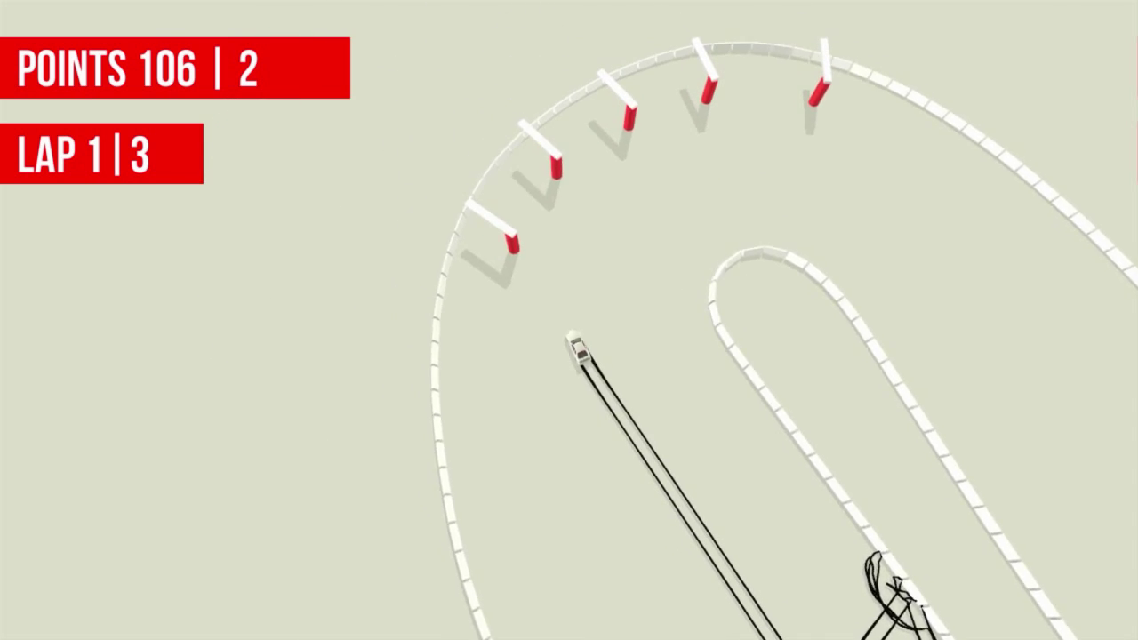
key("Right")
key("Right")
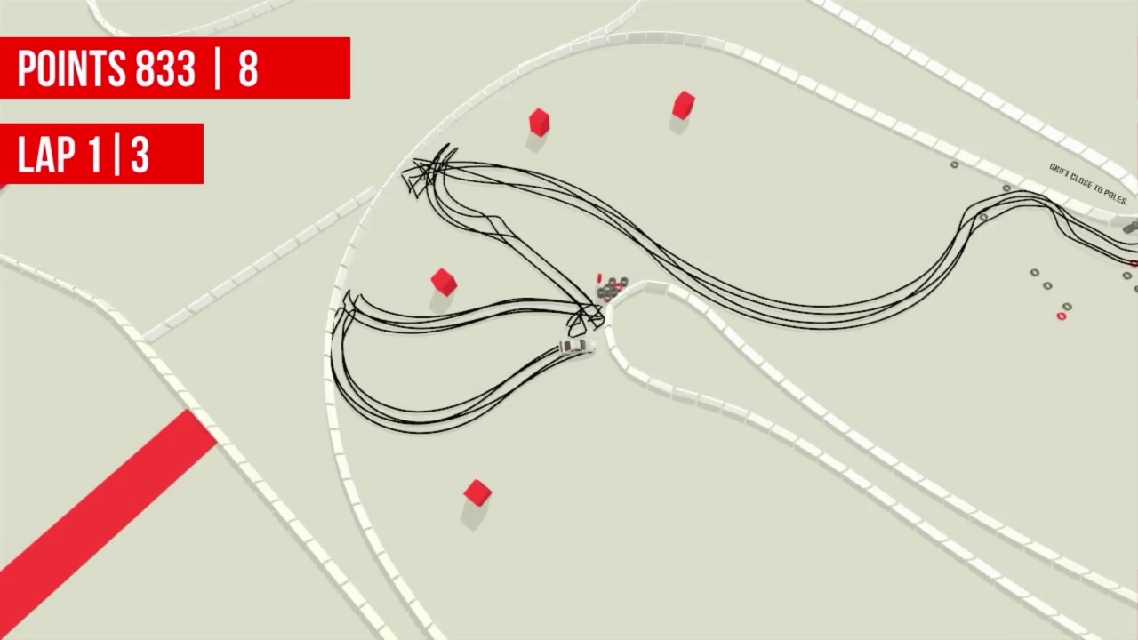
key("Left")
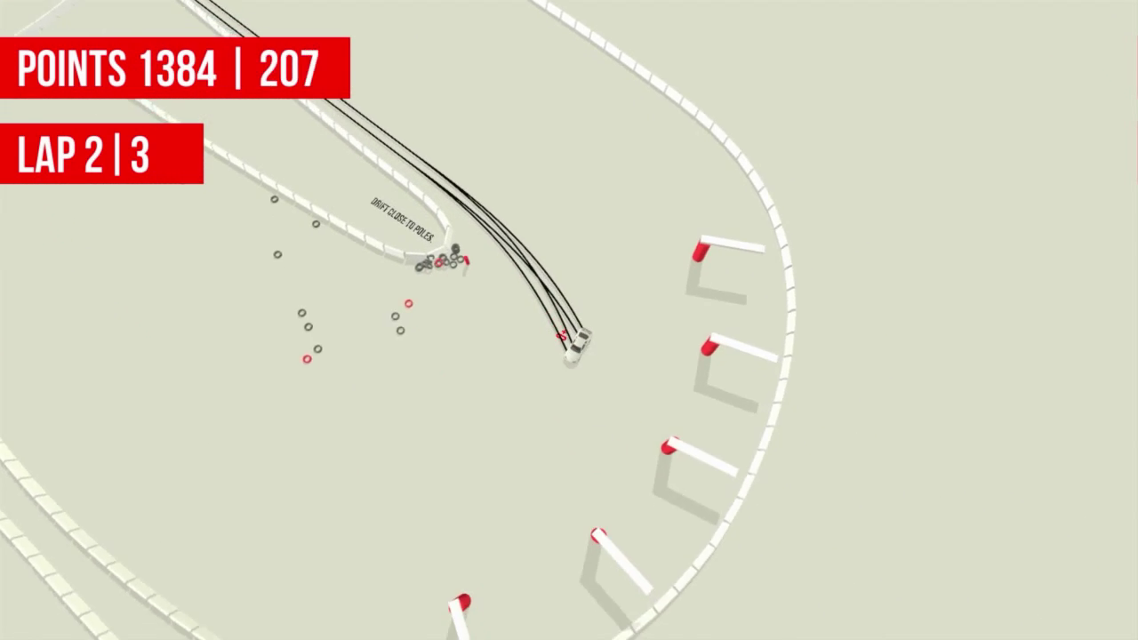
key("Right")
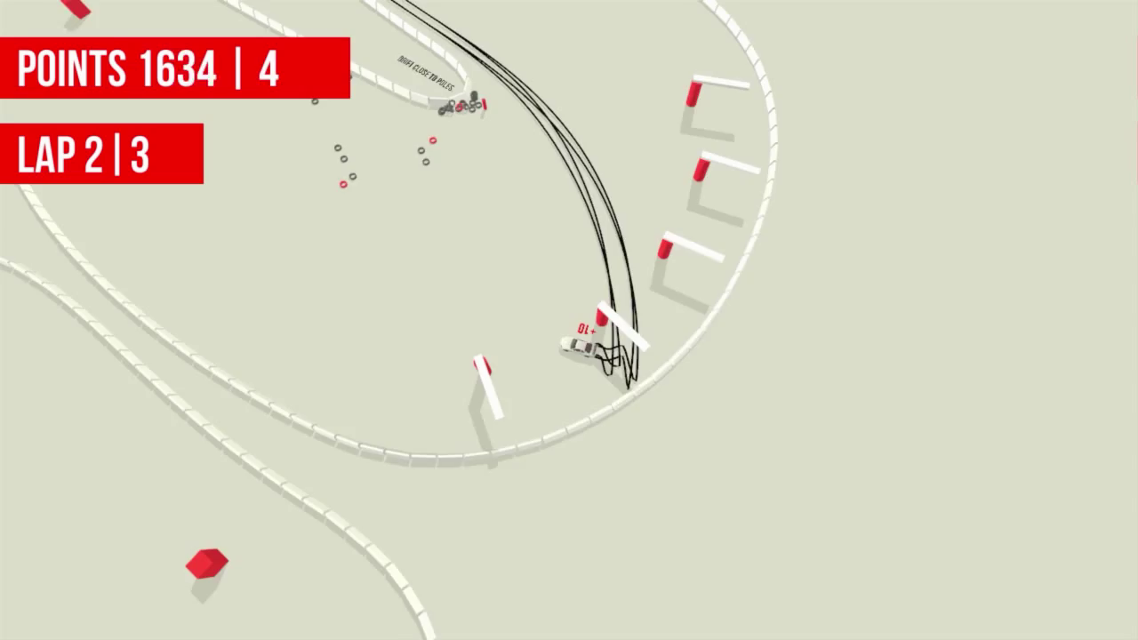
key("Left")
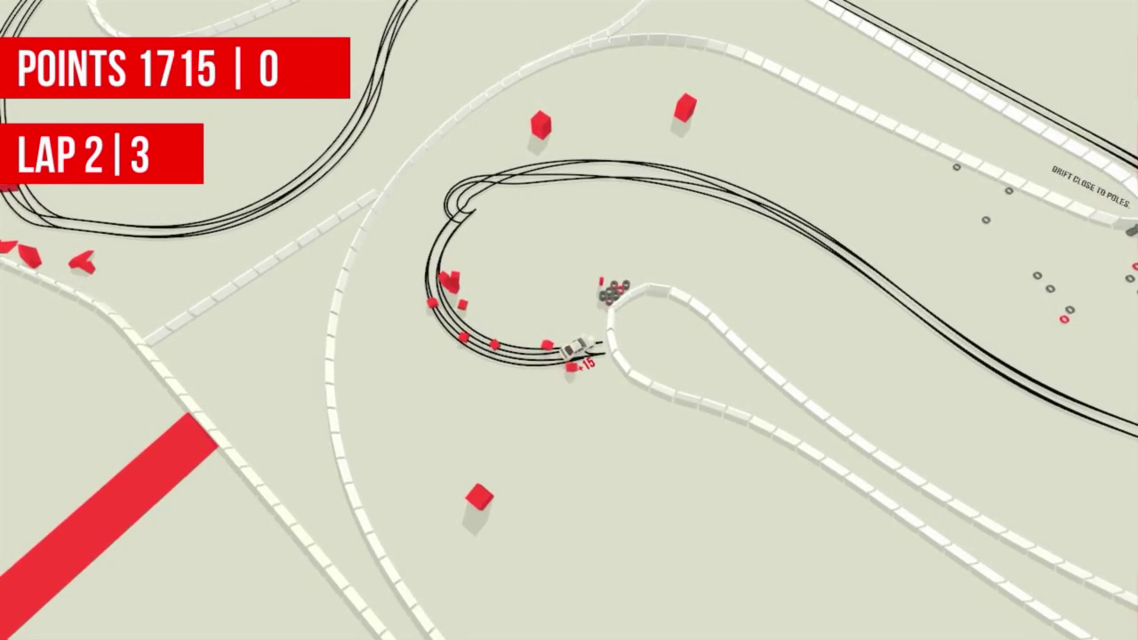